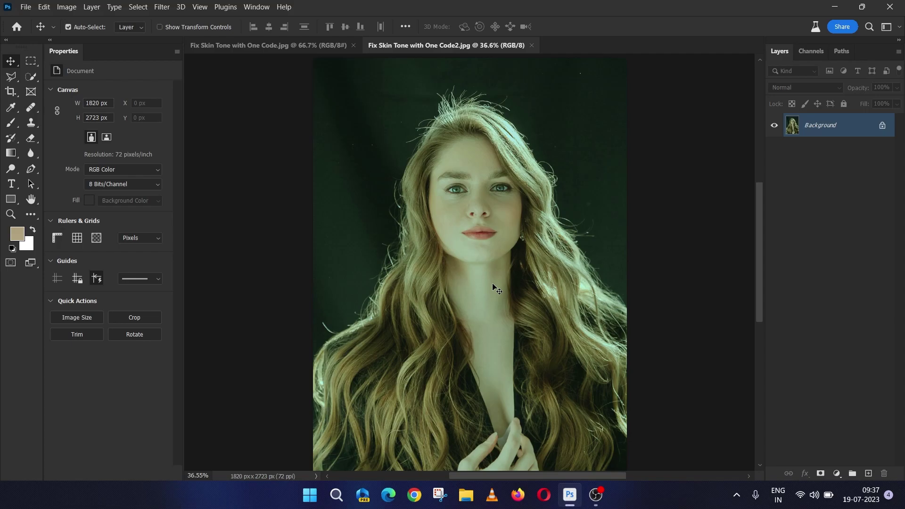
Add a Curves 1 adjustment layer over the Background, float its Properties panel and target the curve.
{"action": "left_click", "coordinate": [837, 473]}
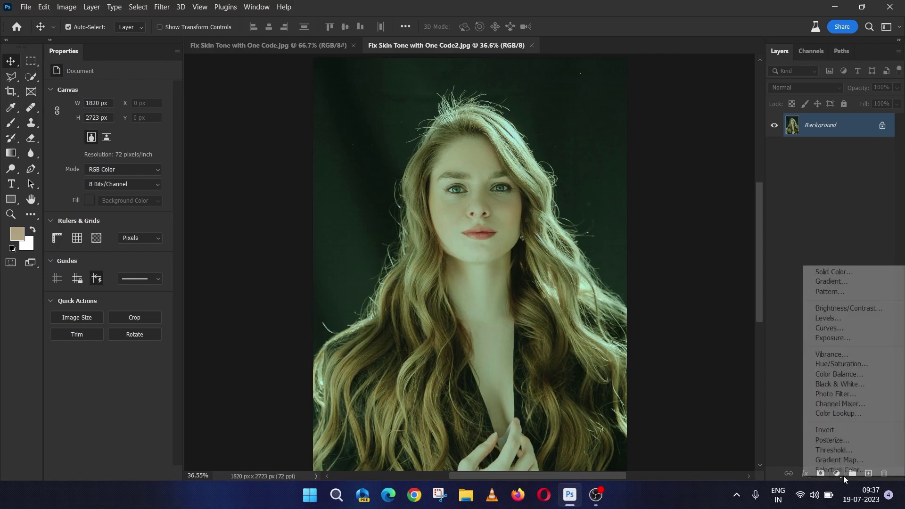
{"action": "left_click", "coordinate": [832, 328]}
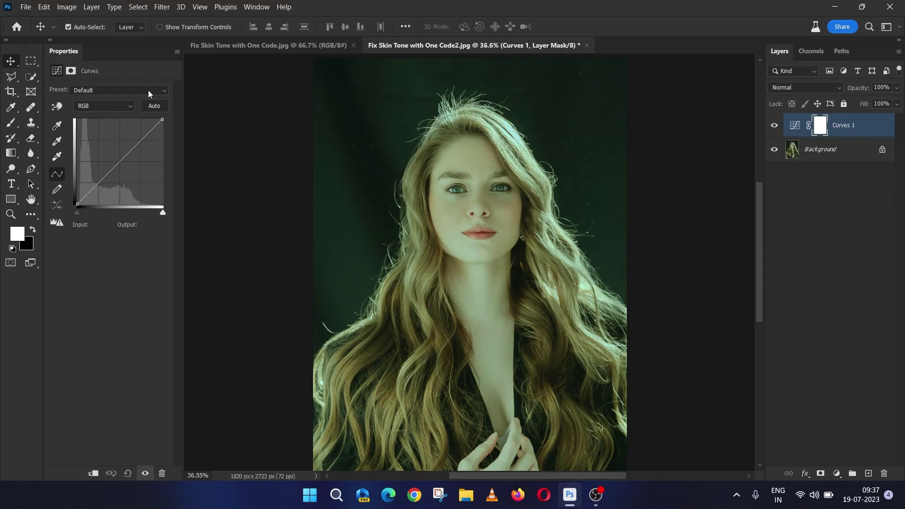
{"action": "mouse_move", "coordinate": [63, 51]}
{"action": "left_mouse_down"}
{"action": "mouse_move", "coordinate": [571, 140]}
{"action": "mouse_move", "coordinate": [584, 79]}
{"action": "left_mouse_up"}
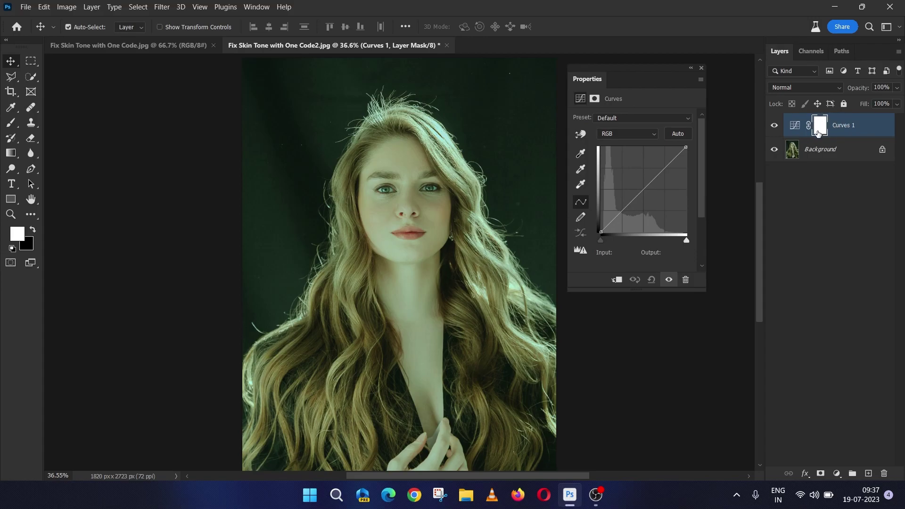
{"action": "left_click", "coordinate": [796, 128]}
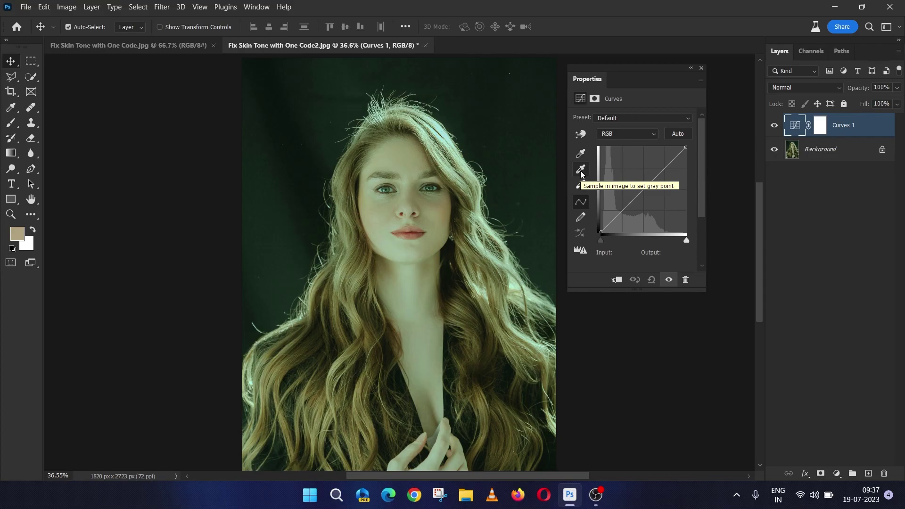
Set the Curves gray-point eyedropper's target colour to hex daab91.
{"action": "double_click", "coordinate": [580, 171]}
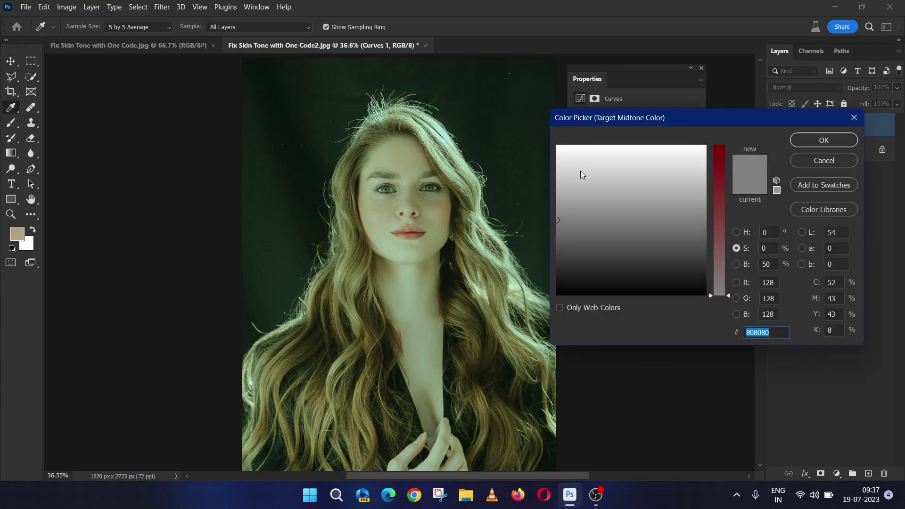
{"action": "mouse_move", "coordinate": [714, 119]}
{"action": "left_mouse_down"}
{"action": "mouse_move", "coordinate": [589, 136]}
{"action": "mouse_move", "coordinate": [613, 133]}
{"action": "left_mouse_up"}
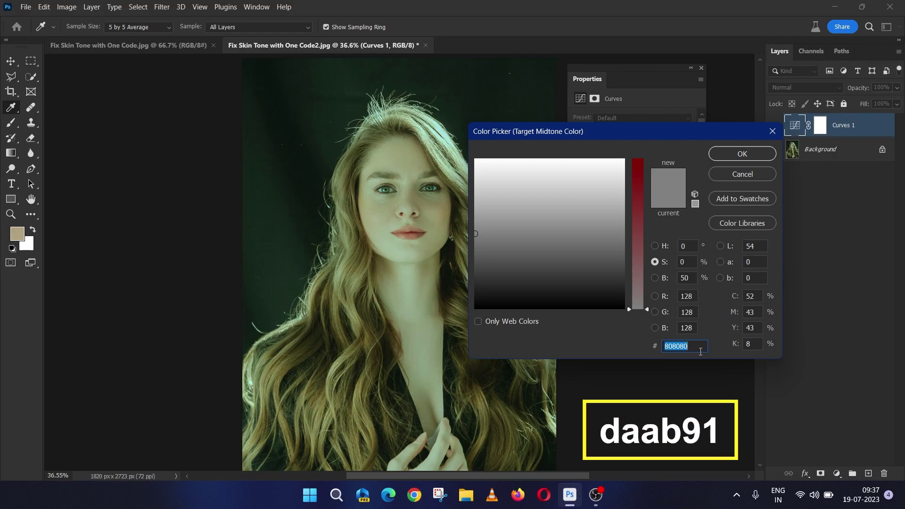
{"action": "type", "text": "d"}
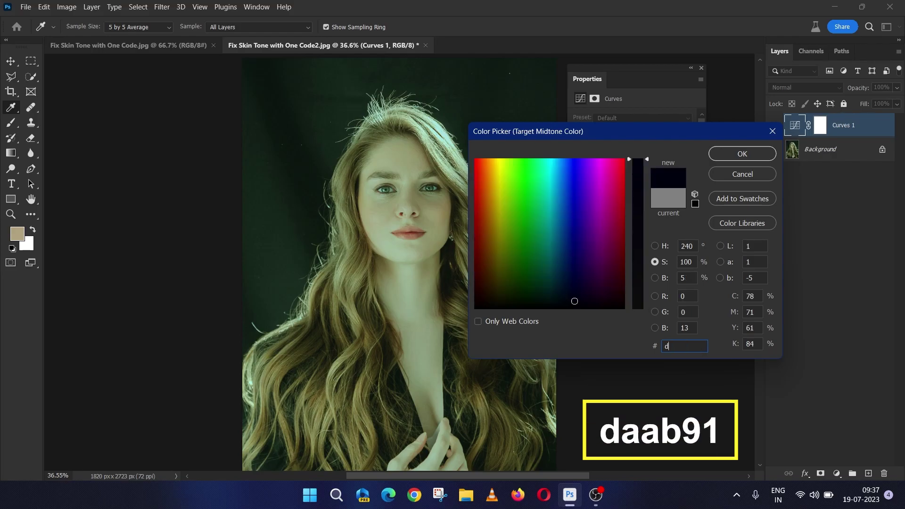
{"action": "type", "text": "aab"}
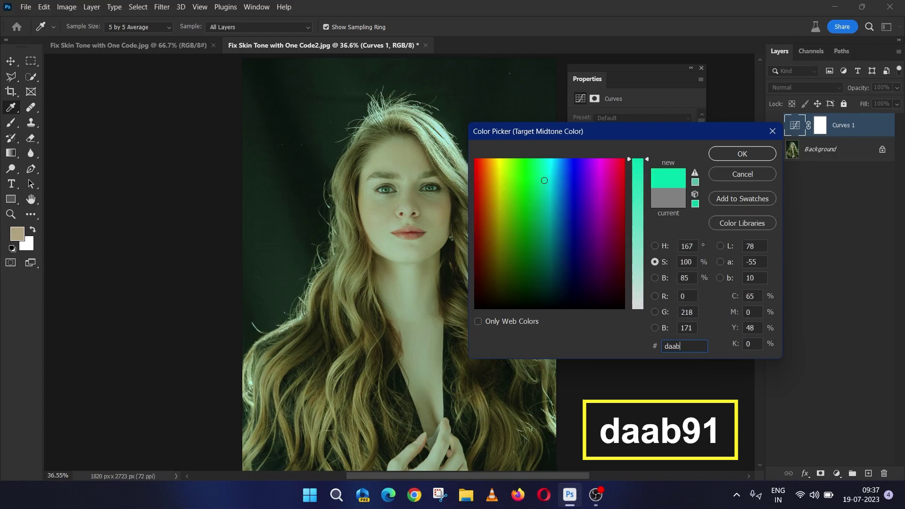
{"action": "type", "text": "91"}
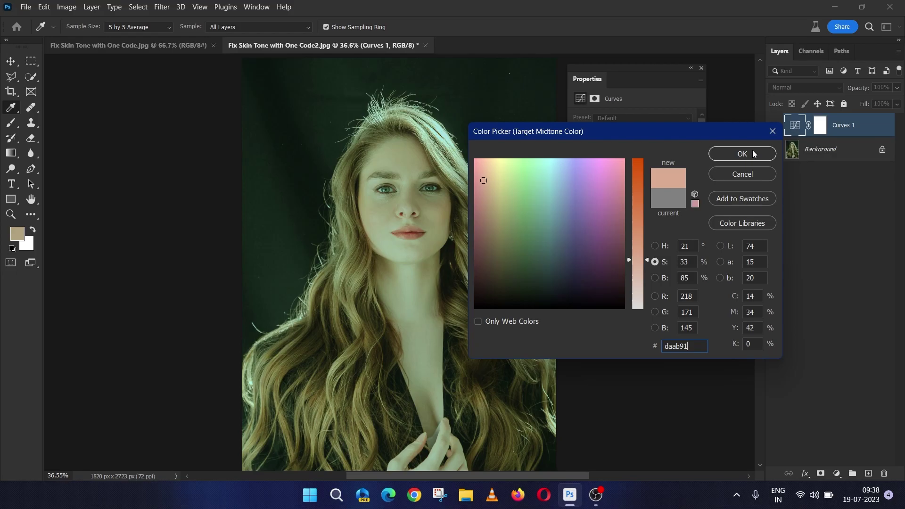
{"action": "left_click", "coordinate": [739, 155]}
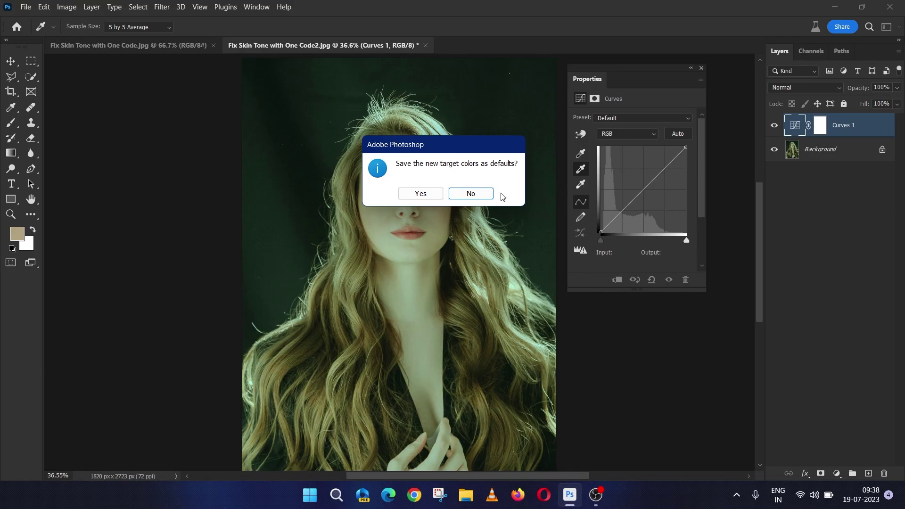
Decline saving daab91 as the default, then sample the woman's face skin as the gray point.
{"action": "left_click", "coordinate": [480, 192]}
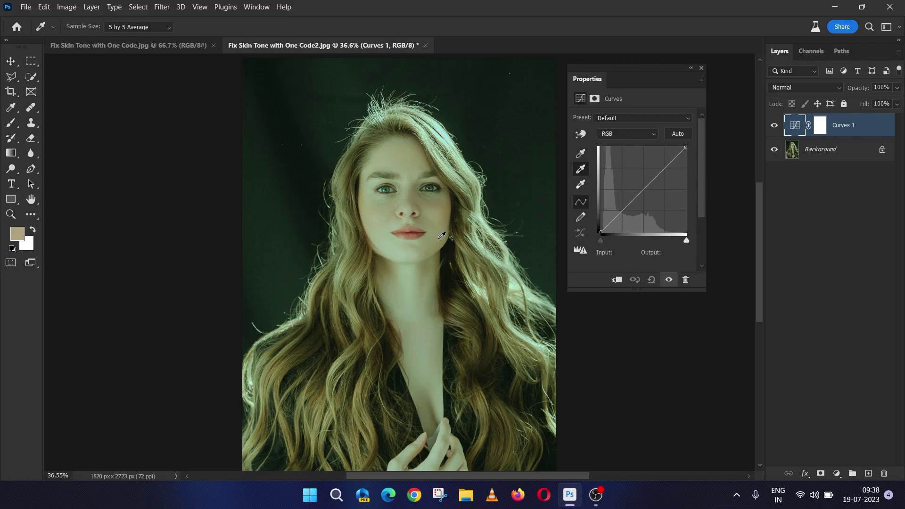
{"action": "left_click", "coordinate": [439, 237]}
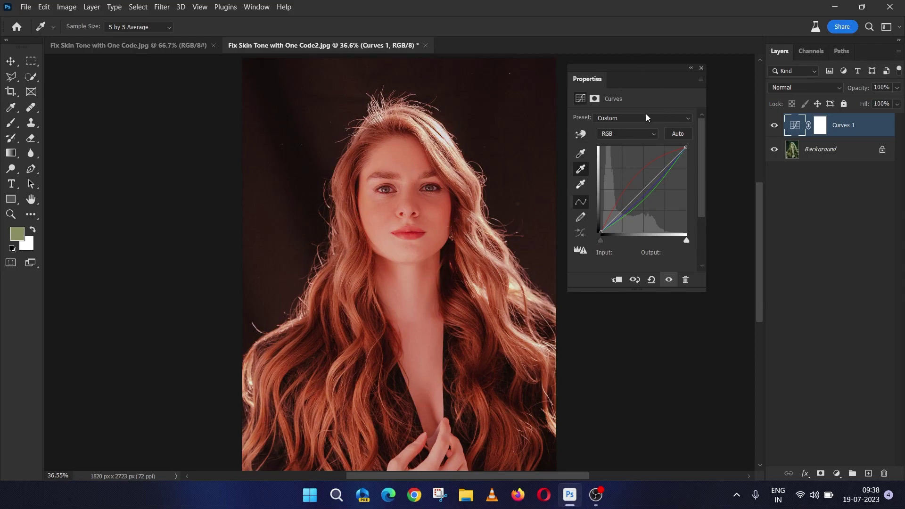
Pull down a point on the Red channel curve, then switch to the 'Fix Skin Tone with One Code.jpg' portrait.
{"action": "left_click", "coordinate": [634, 134]}
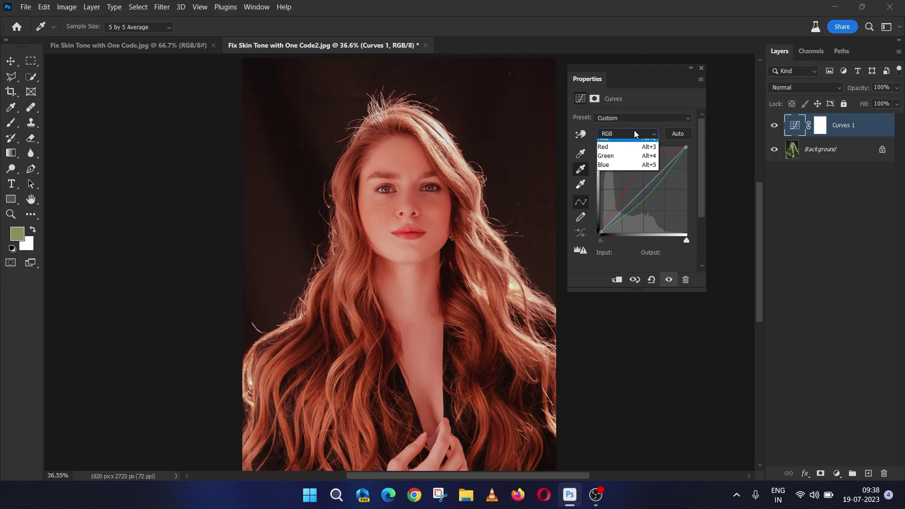
{"action": "left_click", "coordinate": [614, 151]}
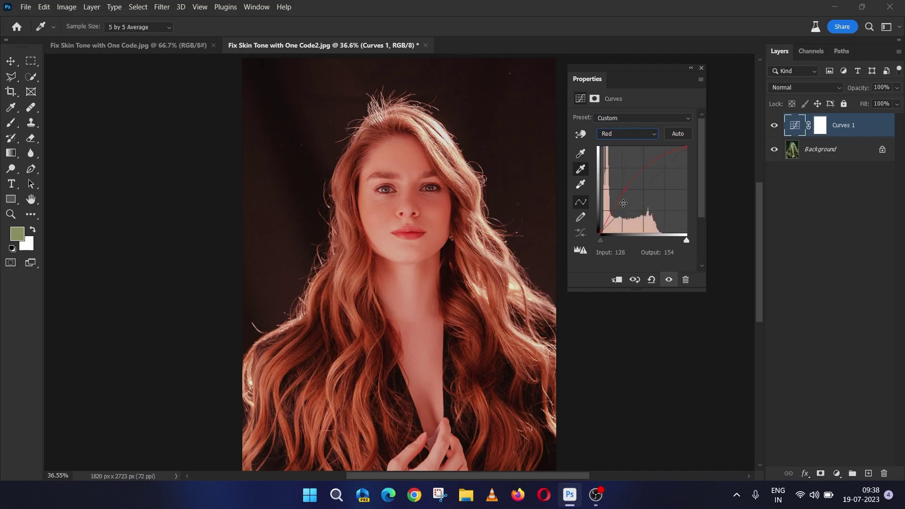
{"action": "left_click", "coordinate": [624, 189]}
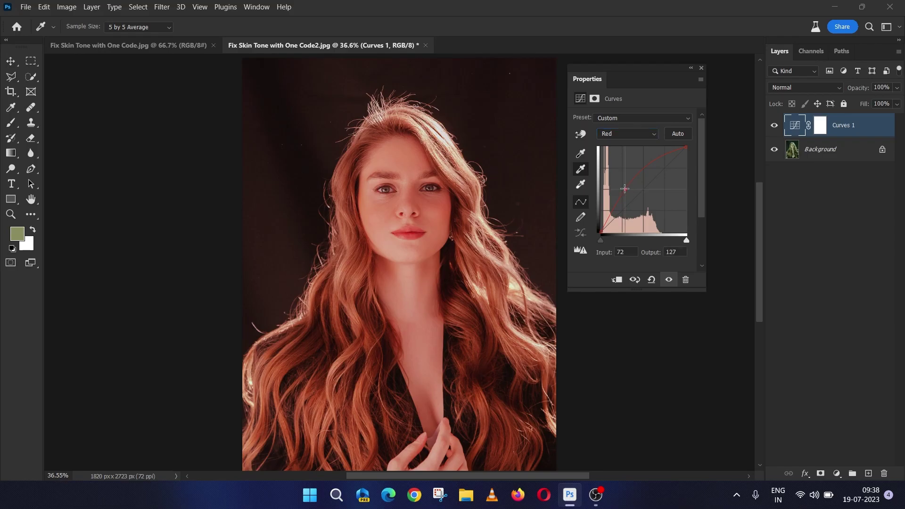
{"action": "left_click_drag", "start_coordinate": [624, 189], "coordinate": [630, 195]}
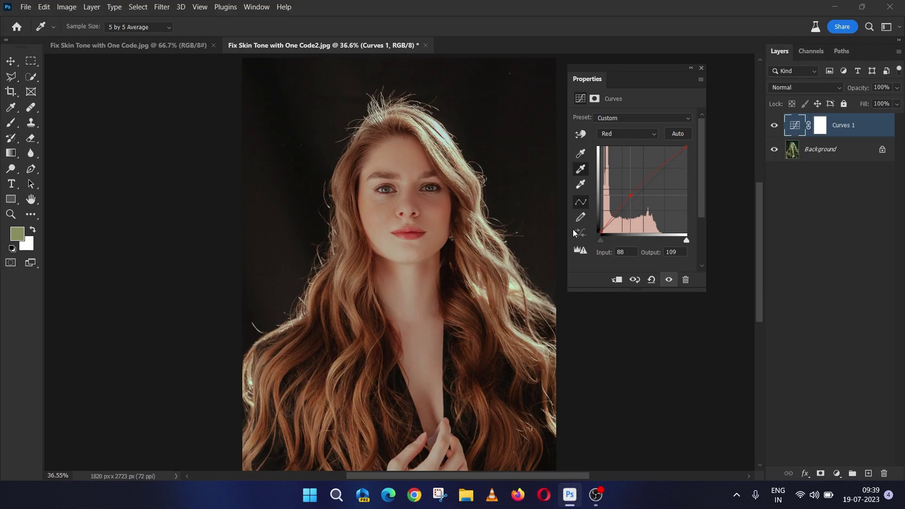
{"action": "left_click", "coordinate": [128, 45]}
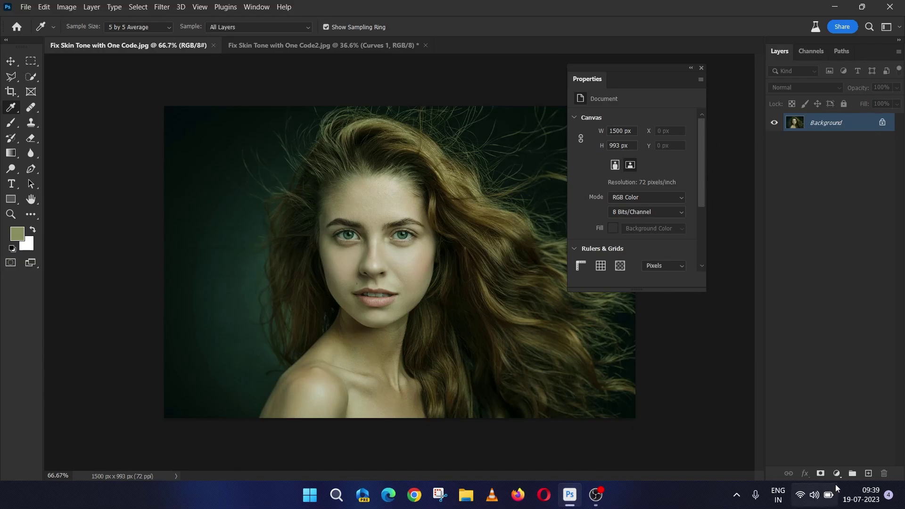
Add a Curves 1 adjustment layer over the second portrait's Background and target its curve.
{"action": "left_click", "coordinate": [837, 473]}
{"action": "left_click", "coordinate": [845, 326]}
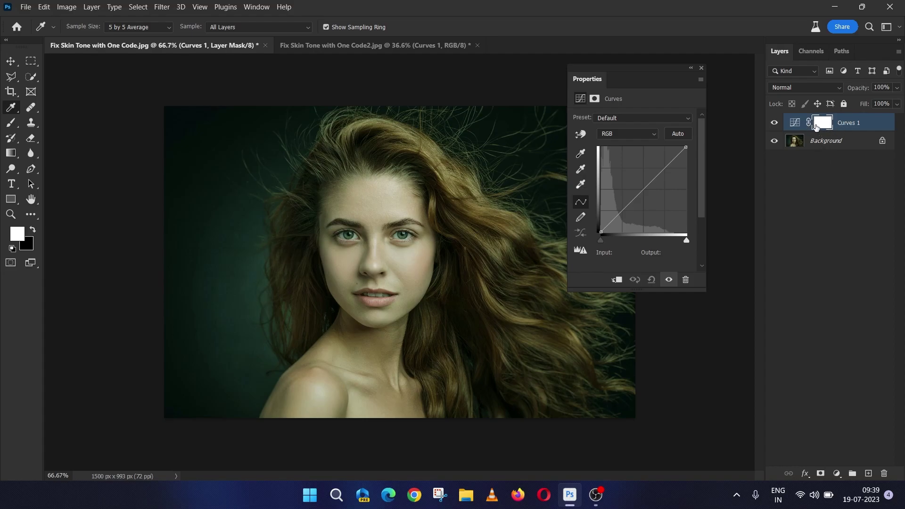
{"action": "left_click", "coordinate": [795, 124]}
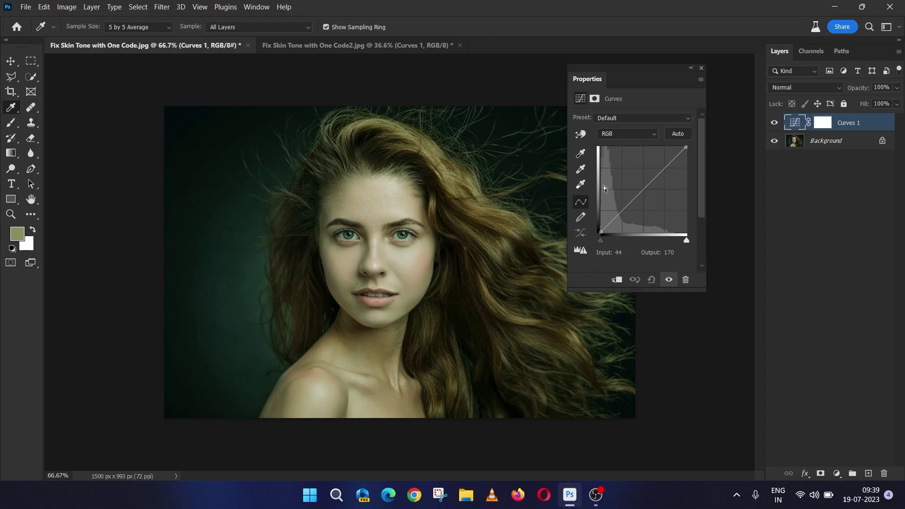
Set the gray-point target colour to daab91, declining to save it as default.
{"action": "double_click", "coordinate": [581, 171]}
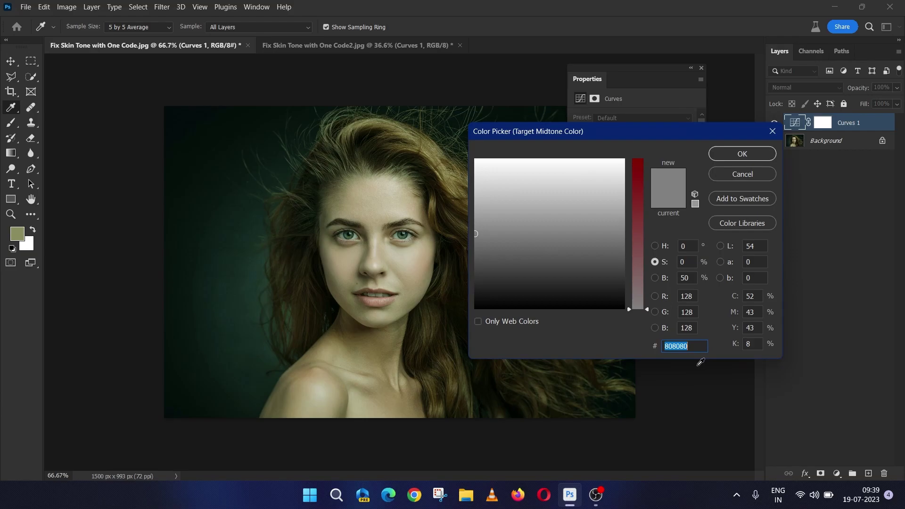
{"action": "type", "text": "daa"}
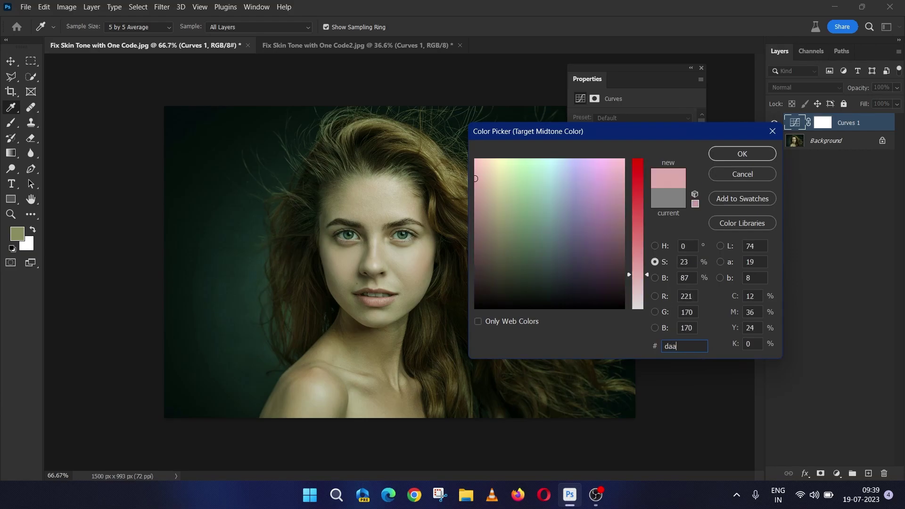
{"action": "type", "text": "b91"}
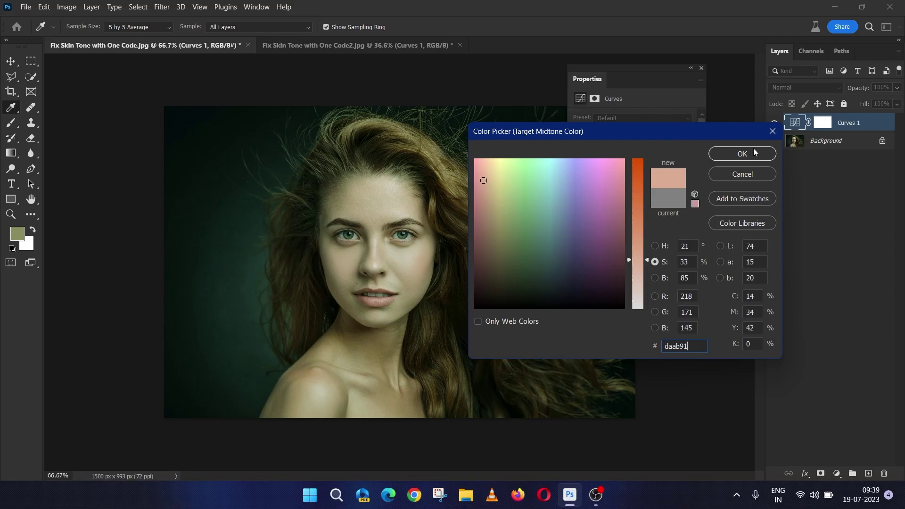
{"action": "left_click", "coordinate": [717, 155]}
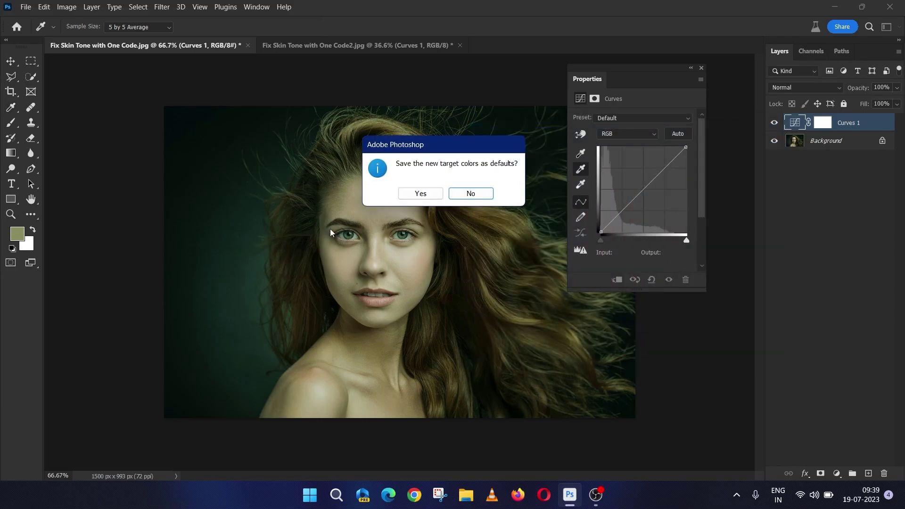
{"action": "left_click", "coordinate": [472, 193]}
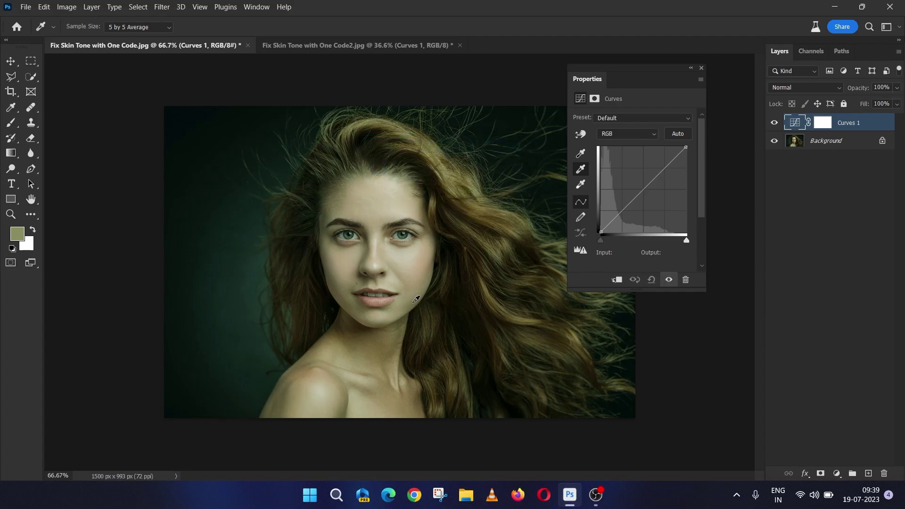
Sample the second portrait's face skin as the gray point to warm the image.
{"action": "left_click", "coordinate": [411, 255]}
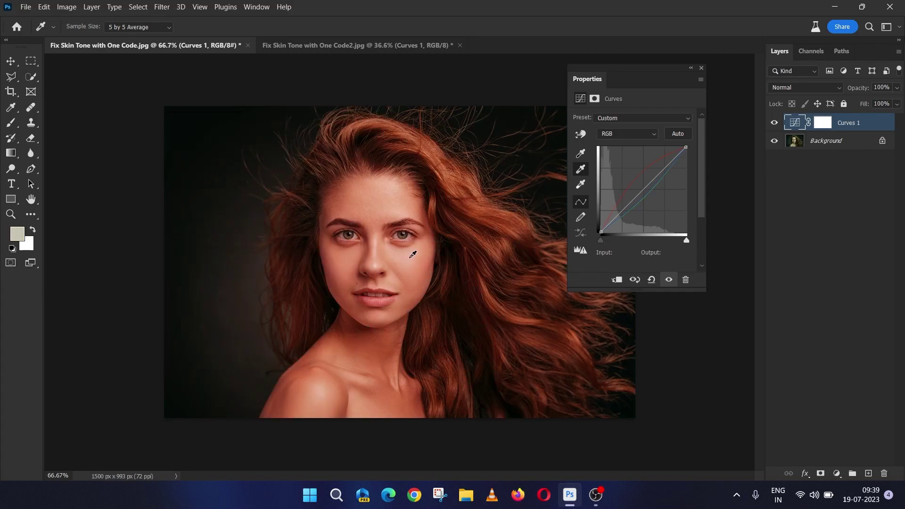
{"action": "left_click", "coordinate": [623, 134]}
On the Red channel, drag the curve point down to about Output 99 at Input 88.
{"action": "left_click", "coordinate": [615, 143]}
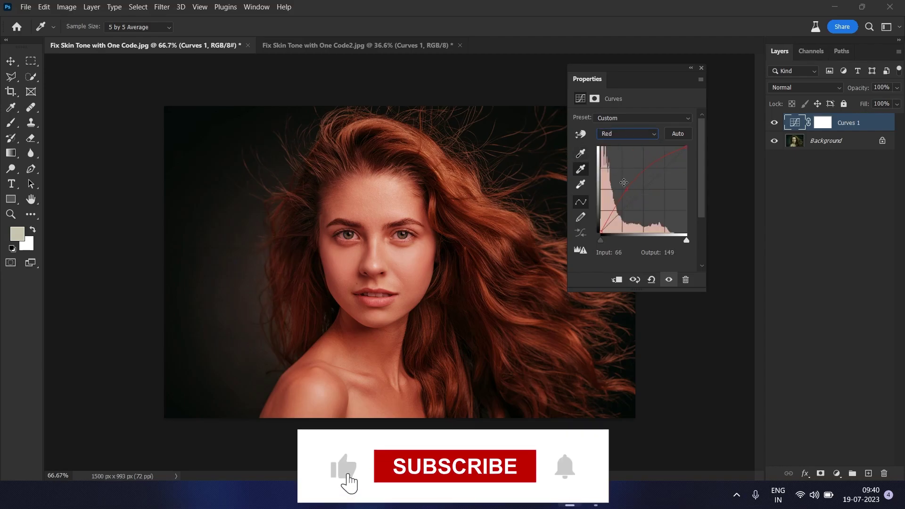
{"action": "left_click_drag", "start_coordinate": [623, 183], "coordinate": [630, 199]}
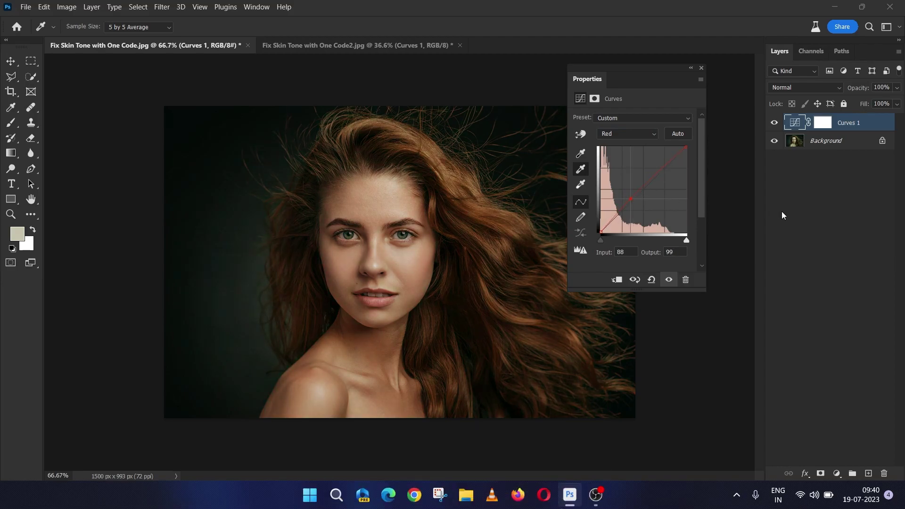